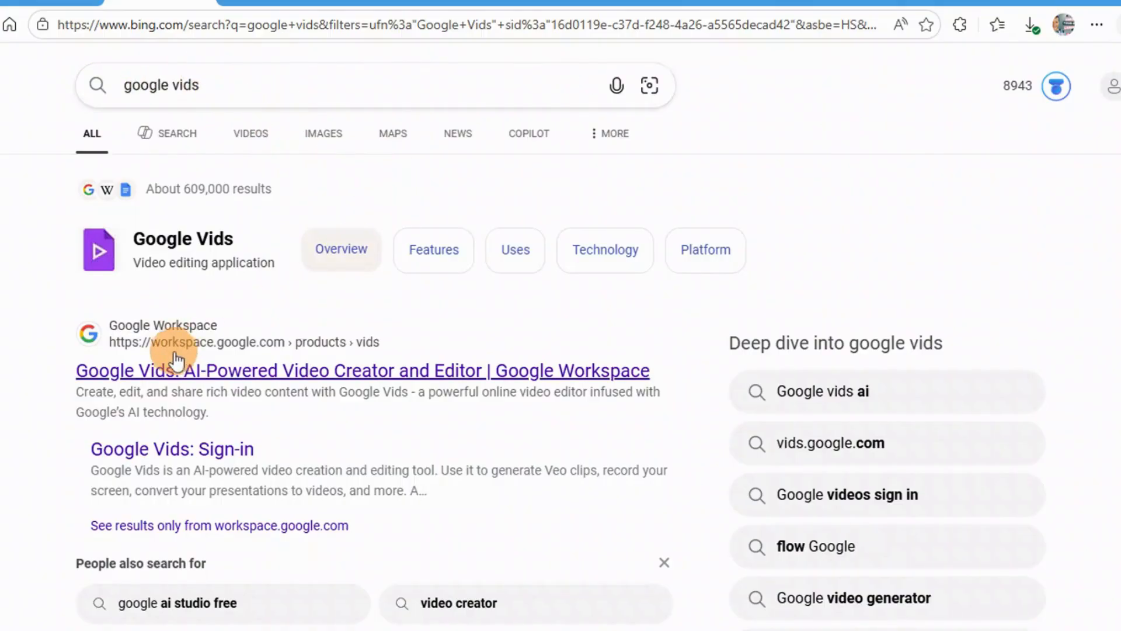
Step: Open Google Vids from the search results and show the Veo AI video clip generator for the untitled video
click(126, 341)
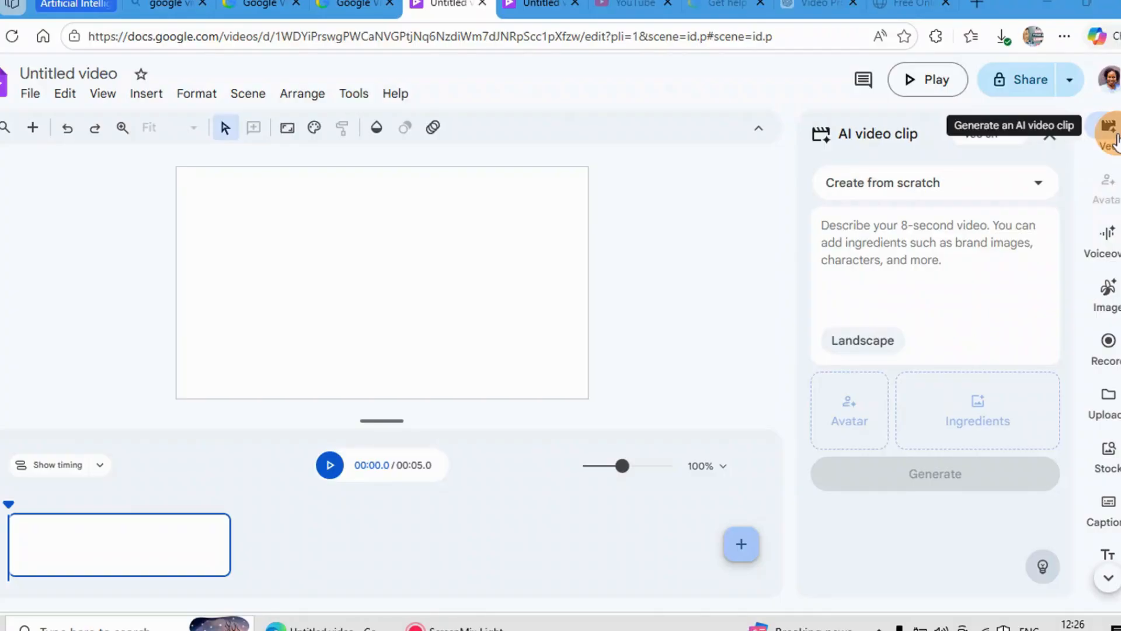
click(1110, 144)
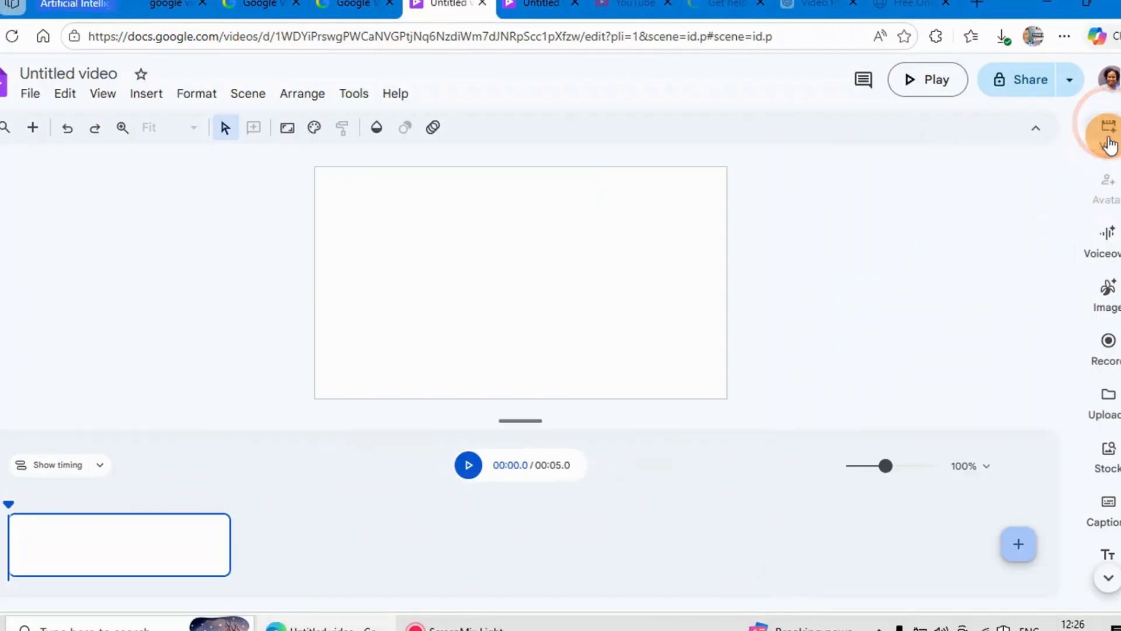
click(1111, 140)
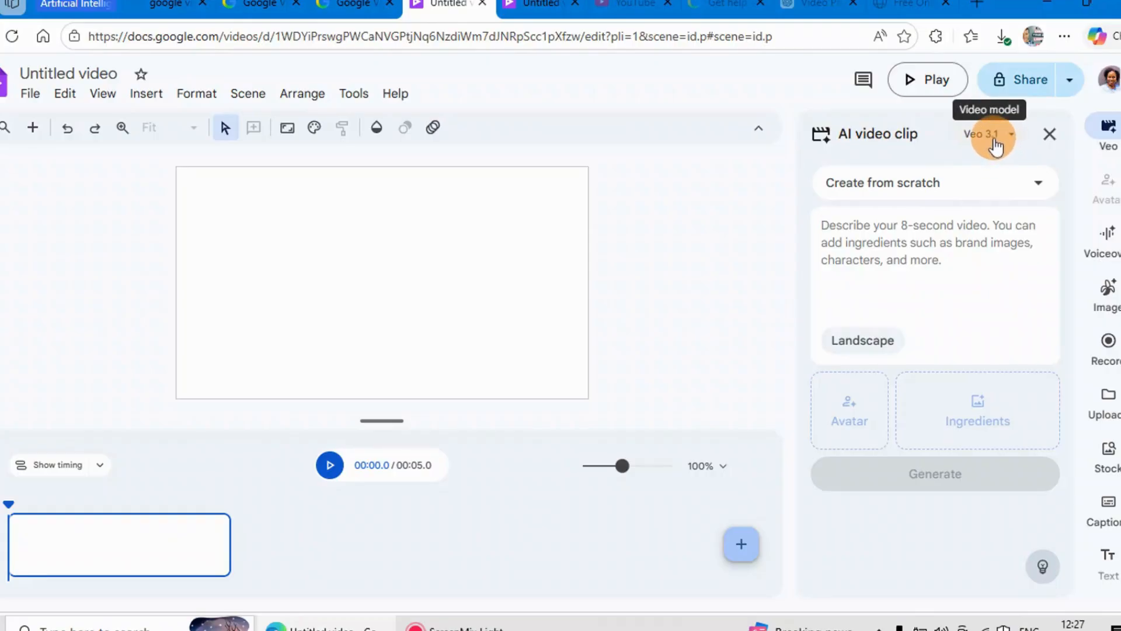
Step: Check the available video models, leaving Veo 3.1, and set the clip mode to Create from scratch
click(1013, 135)
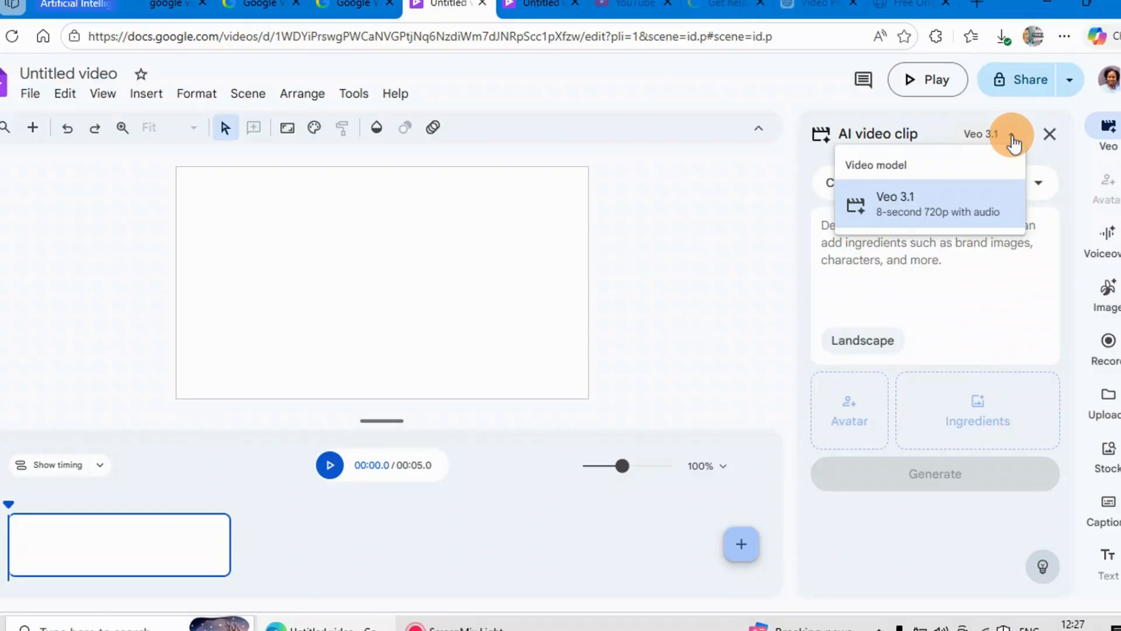
click(1014, 138)
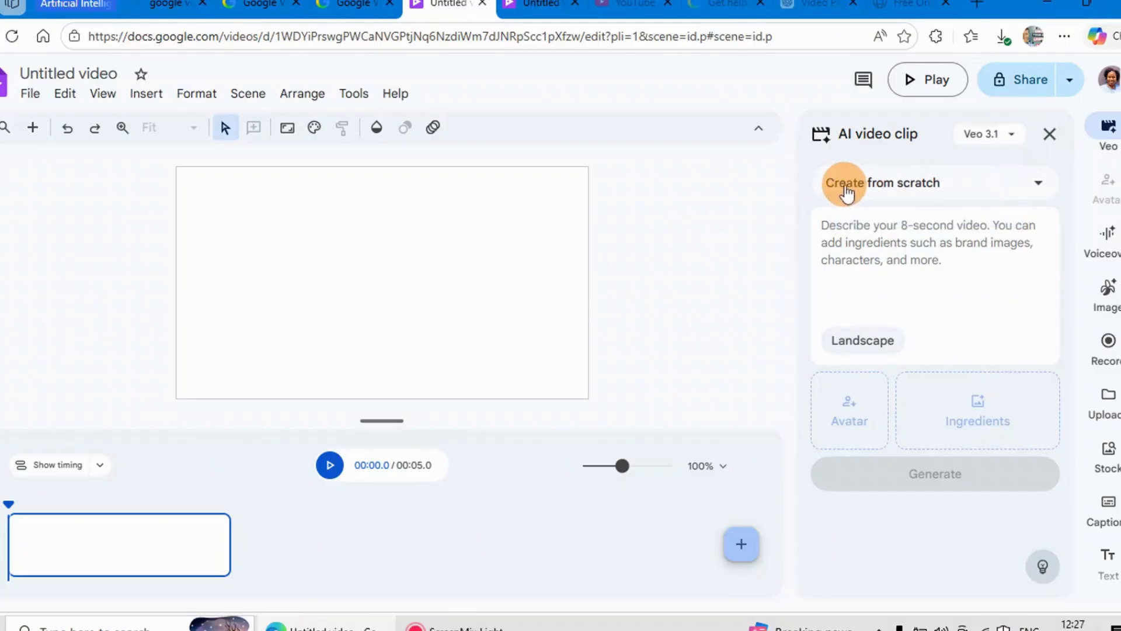
click(1039, 188)
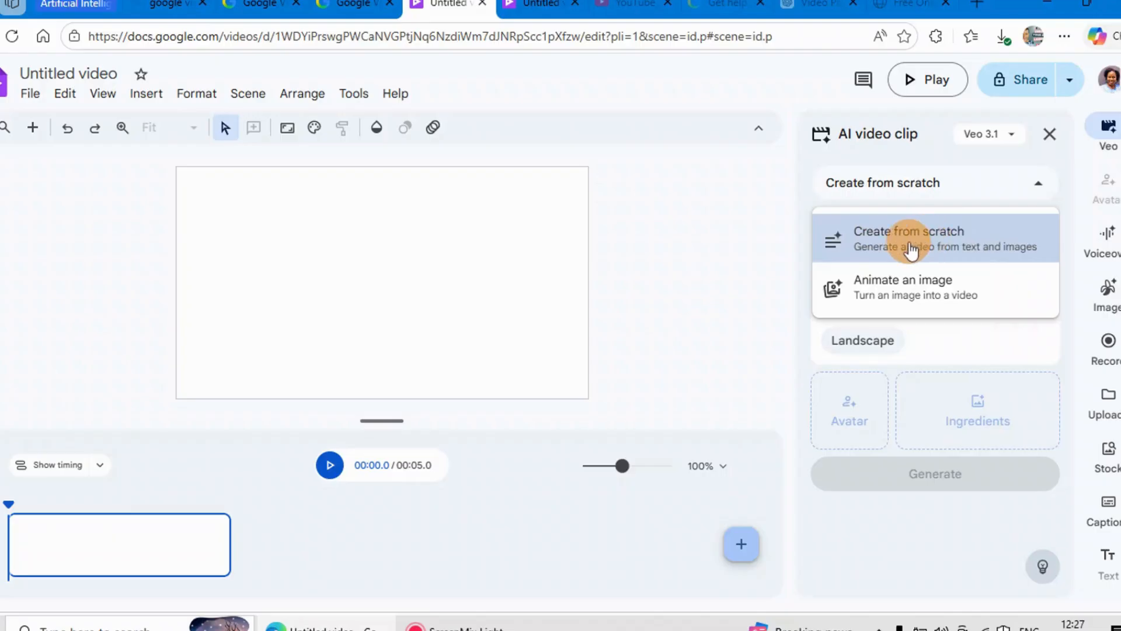
click(931, 245)
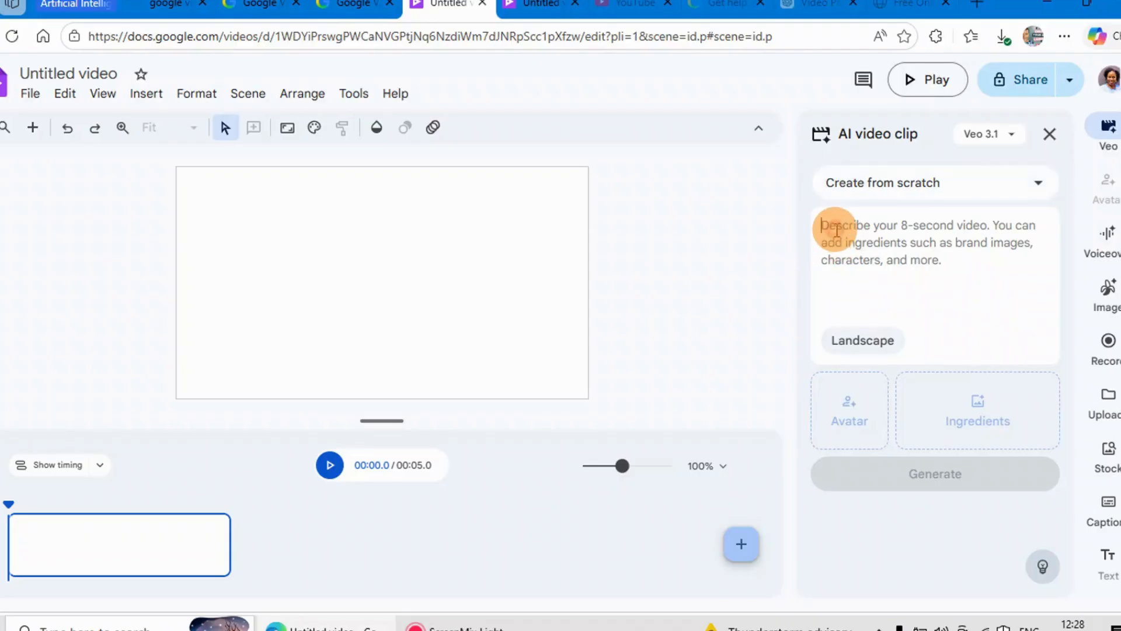
Step: Generate a Landscape 16:9 clip from the copied flood-scene prompt that ends with “We need to get out!”
right_click(838, 229)
click(879, 373)
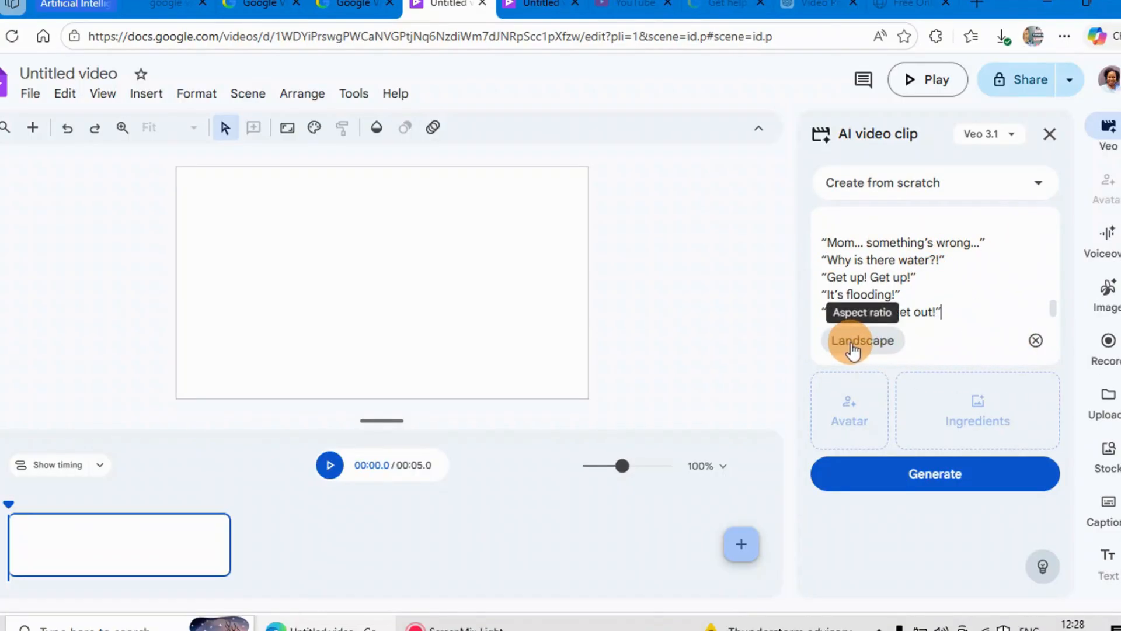
click(876, 349)
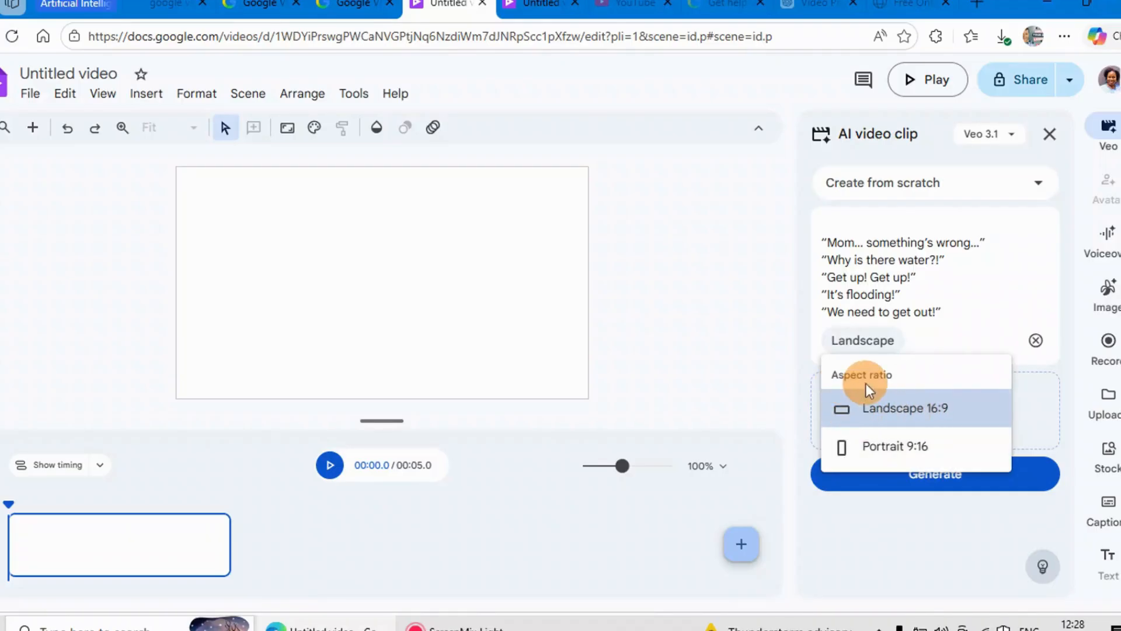
click(890, 416)
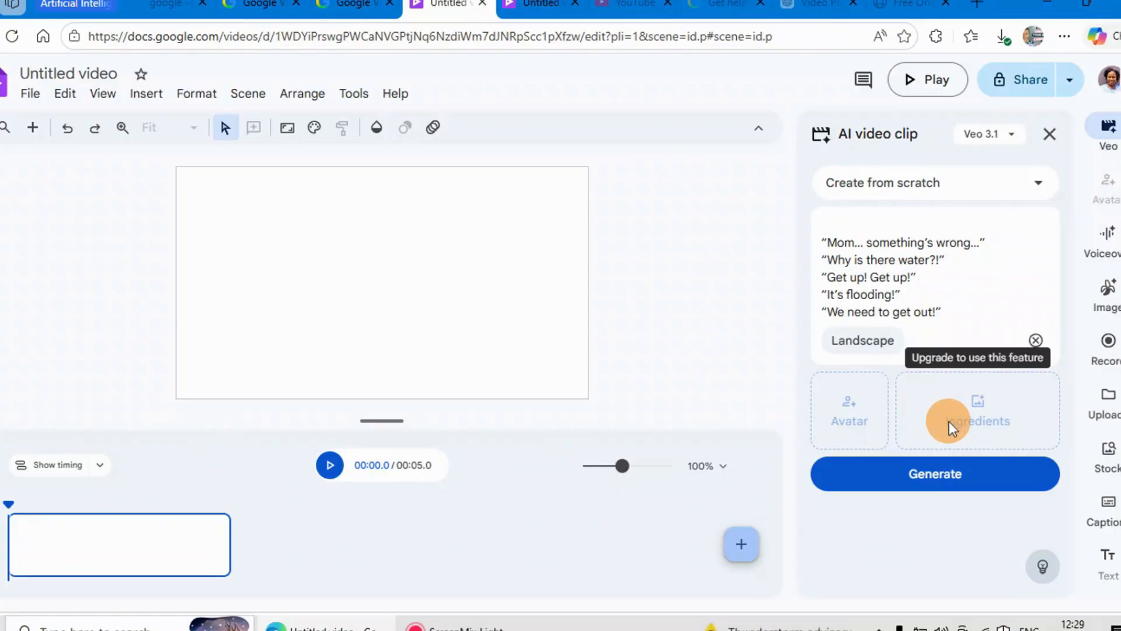
click(933, 475)
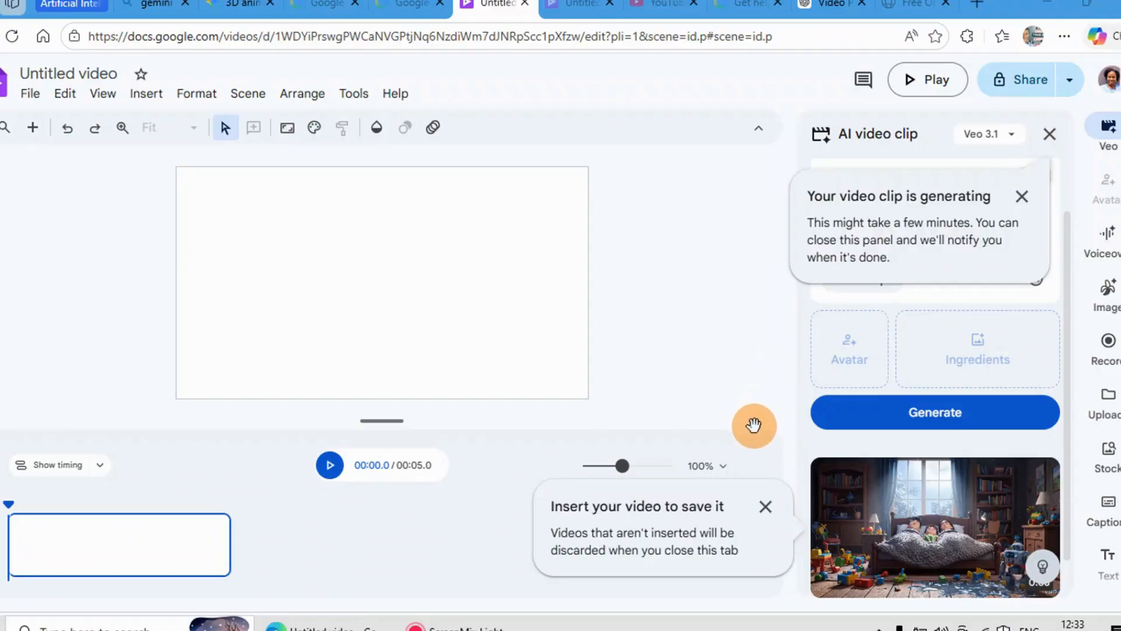
Step: Preview the generated bedroom flood clip on the canvas and close the preview
scroll(950, 560, down, 1)
click(937, 518)
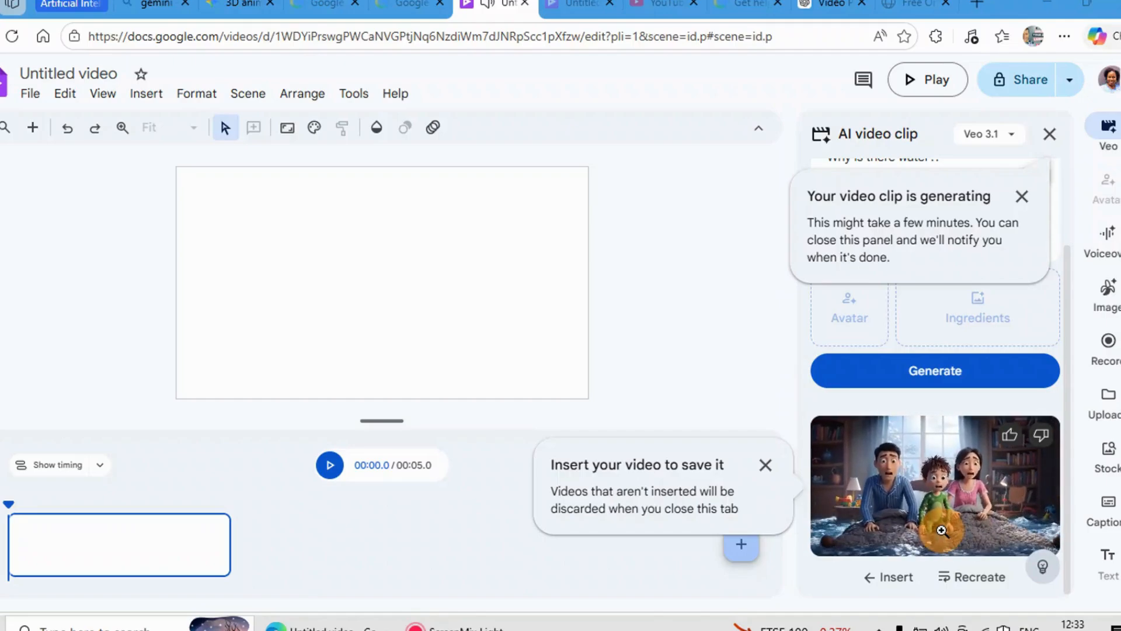
click(934, 527)
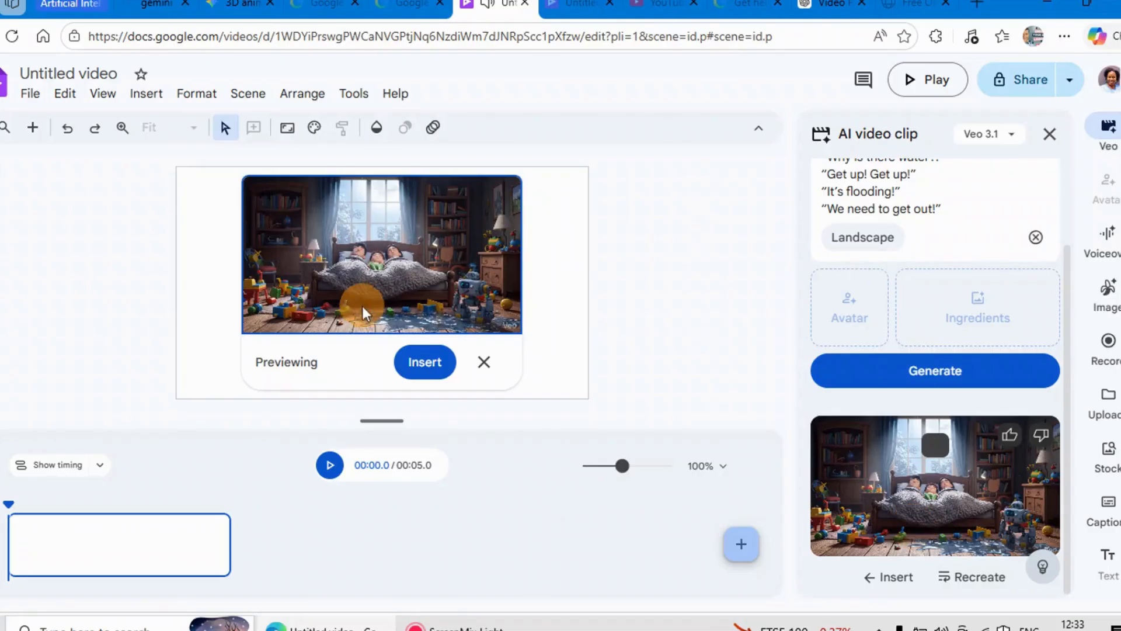
click(484, 362)
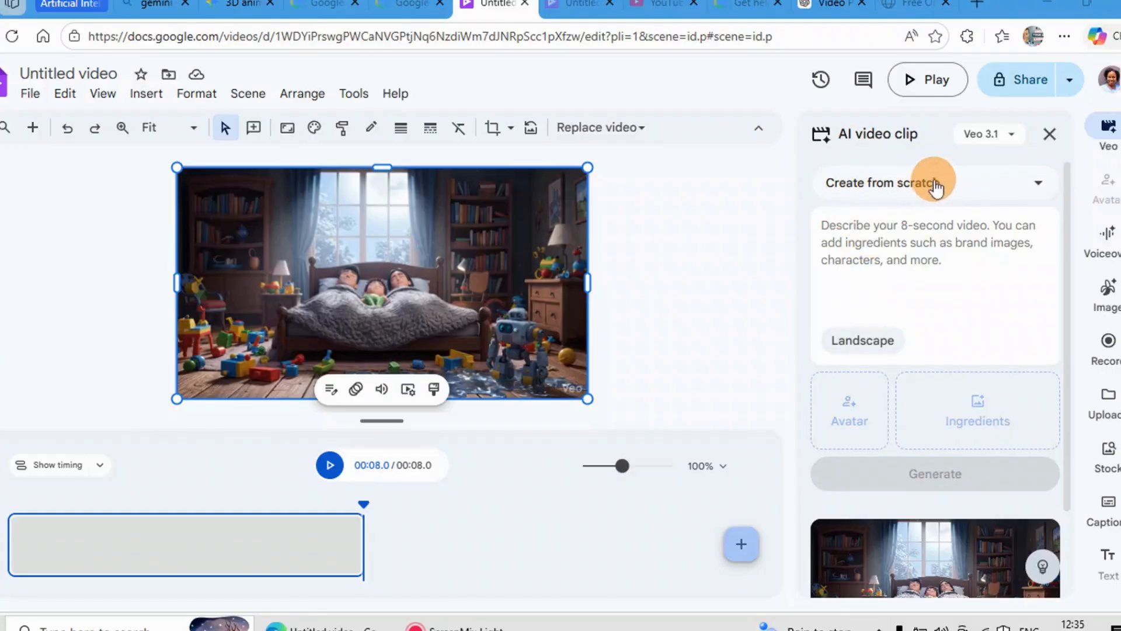
Step: Switch the clip mode to Animate an image and paste the chase prompt that ends with “Please don’t catch me…”
click(1040, 185)
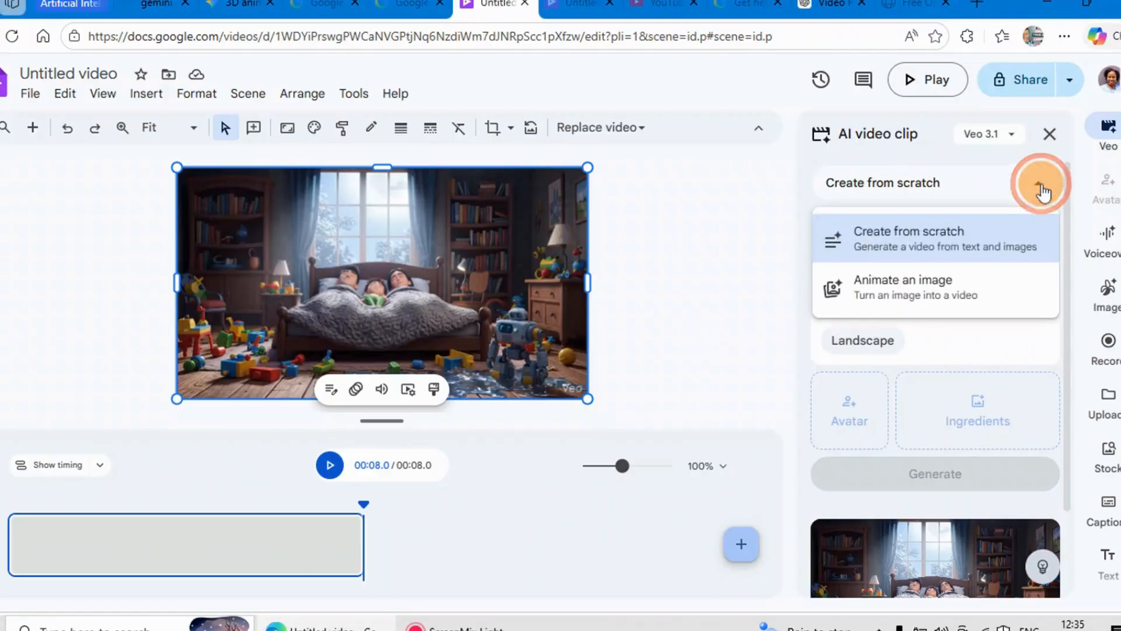
click(935, 297)
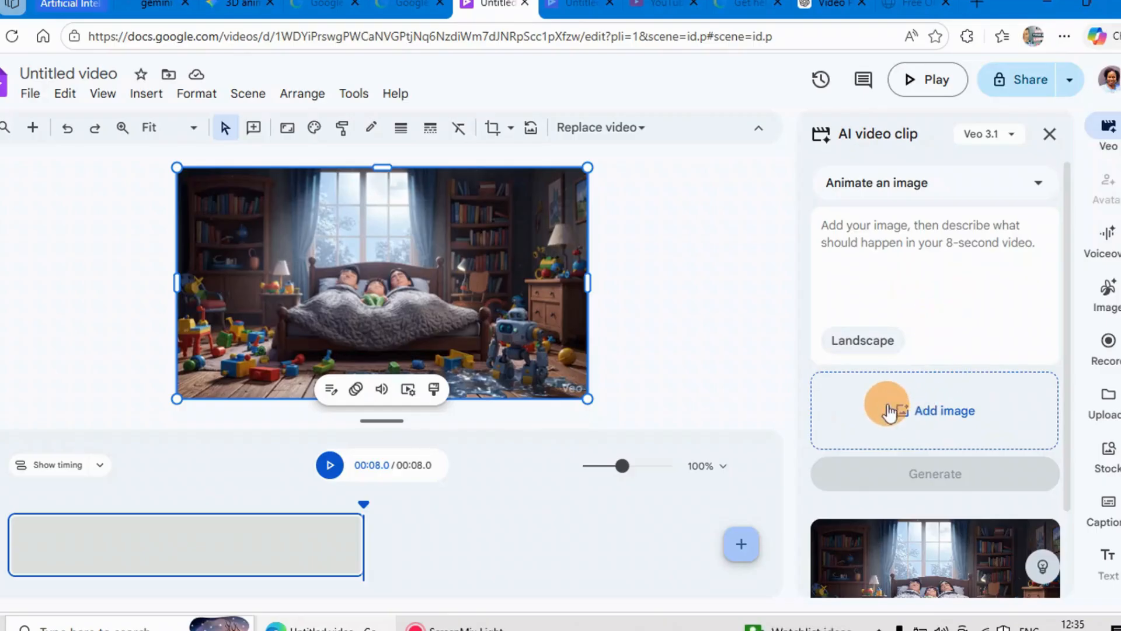
right_click(829, 227)
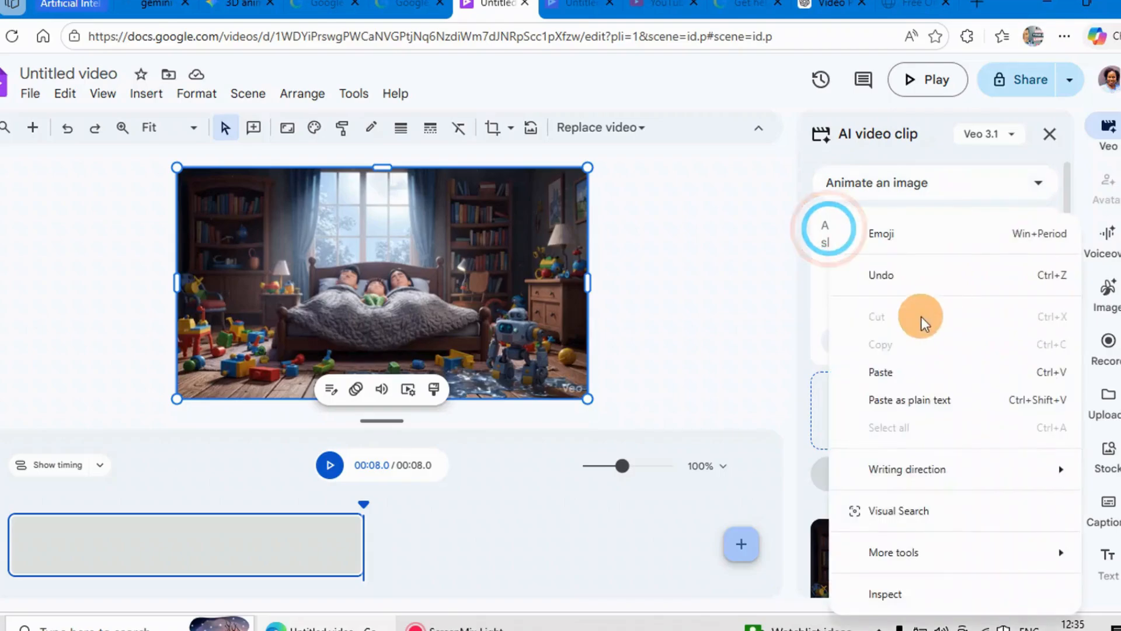
click(881, 372)
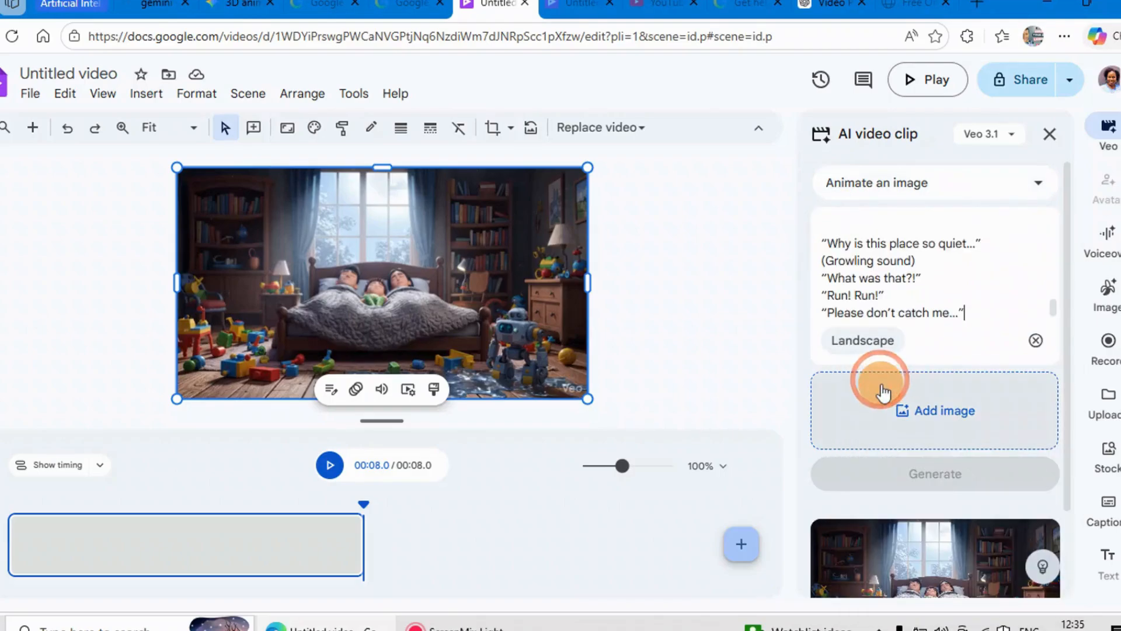
Step: Add Gemini_Generated_Image_j3xt2aj3xt2aj3xt from Downloads as the source image, agreeing to the image terms, and generate the clip
click(905, 415)
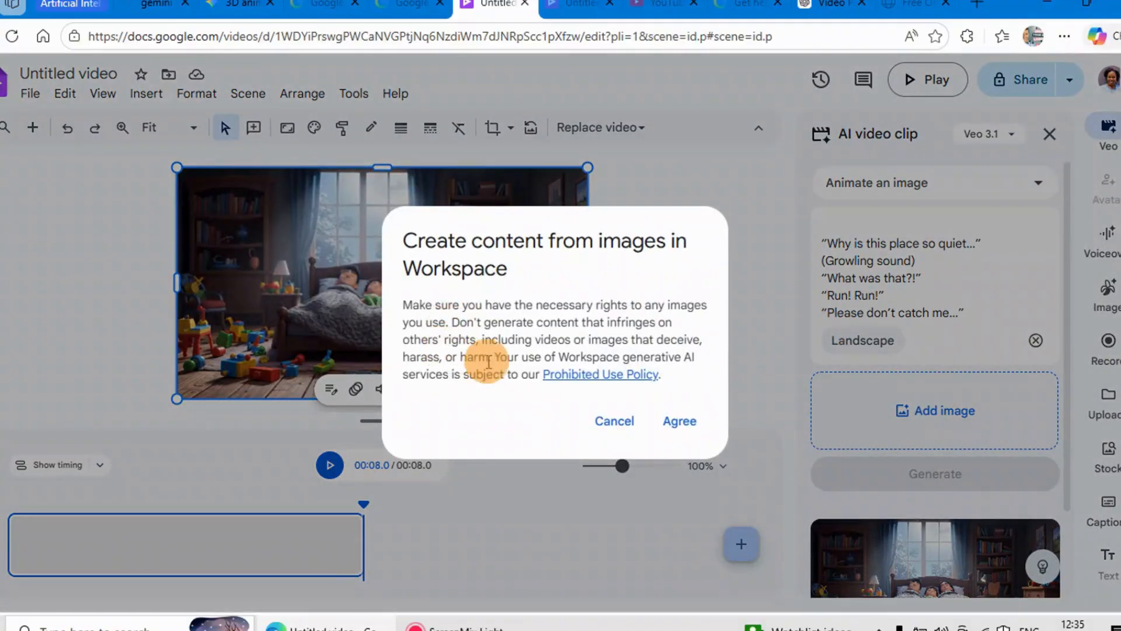
click(677, 422)
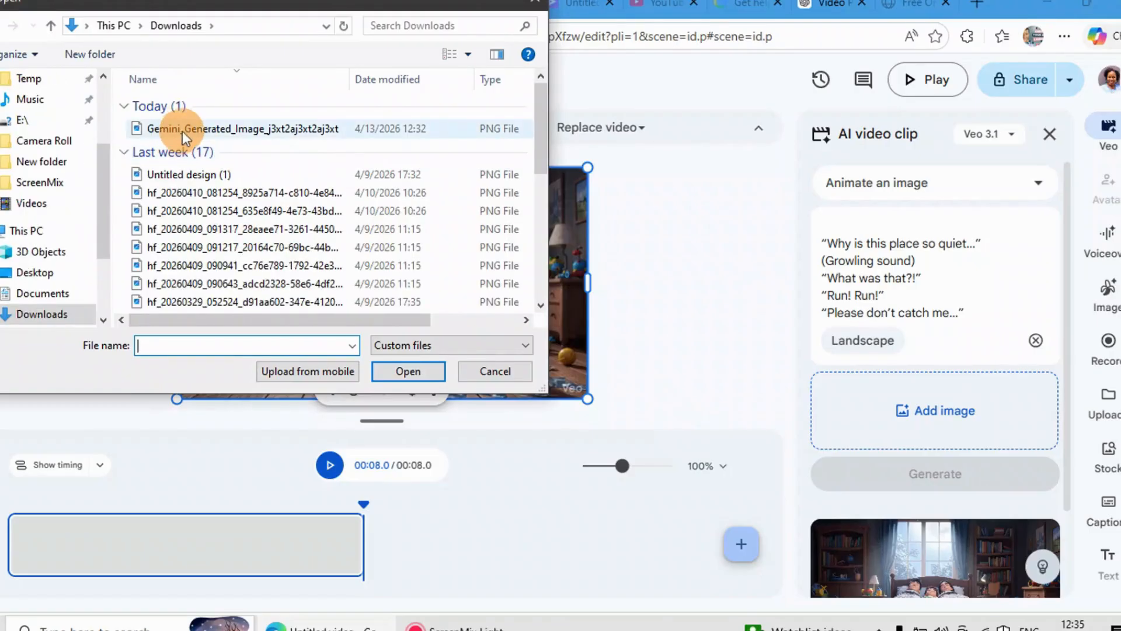
click(181, 129)
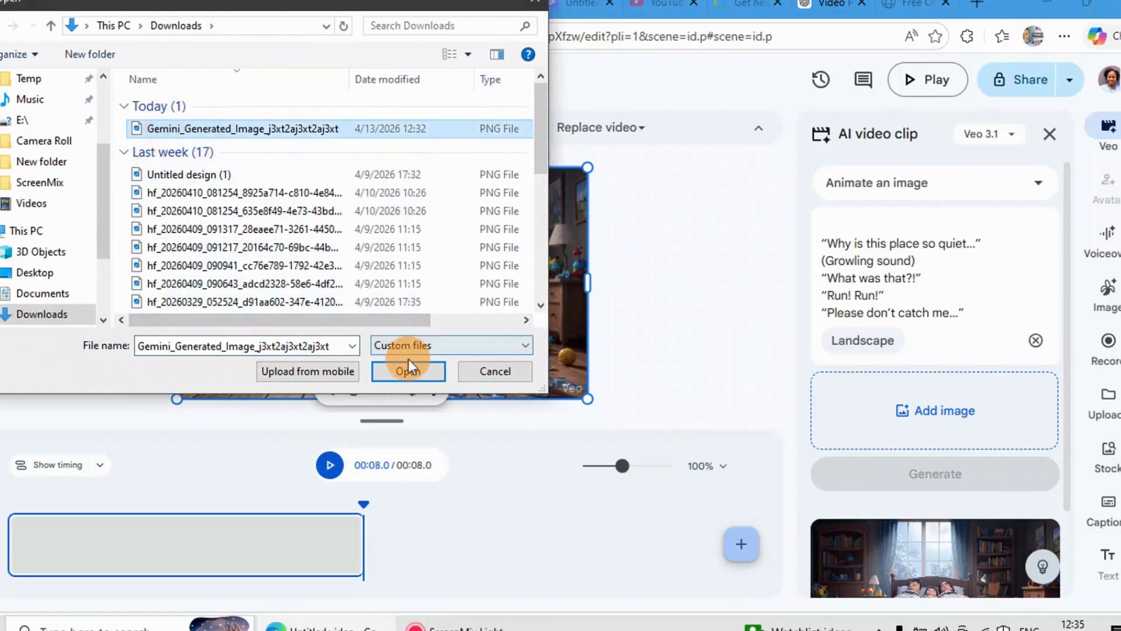
click(412, 379)
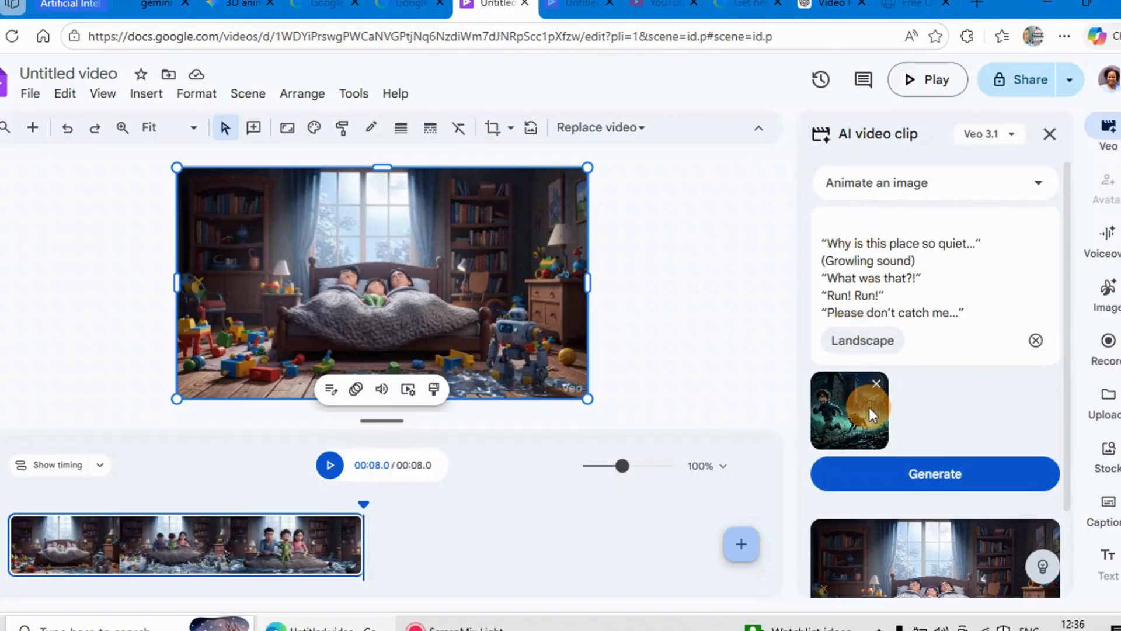
click(931, 479)
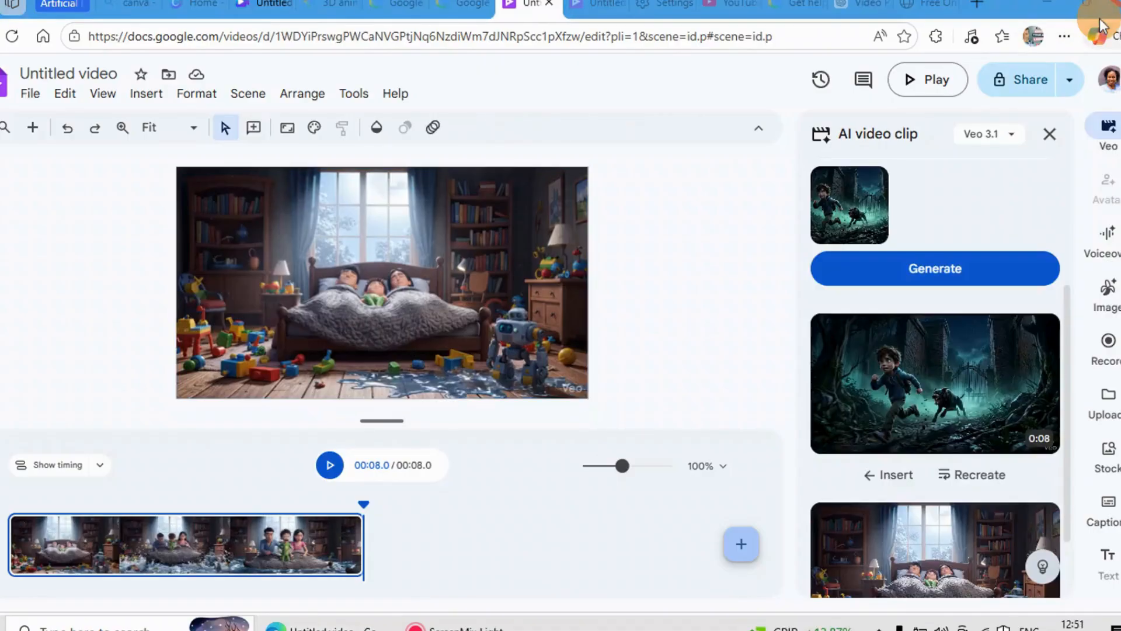
Step: Preview the generated clip of the boy chased by a dog and close the preview
mouse_move(833, 406)
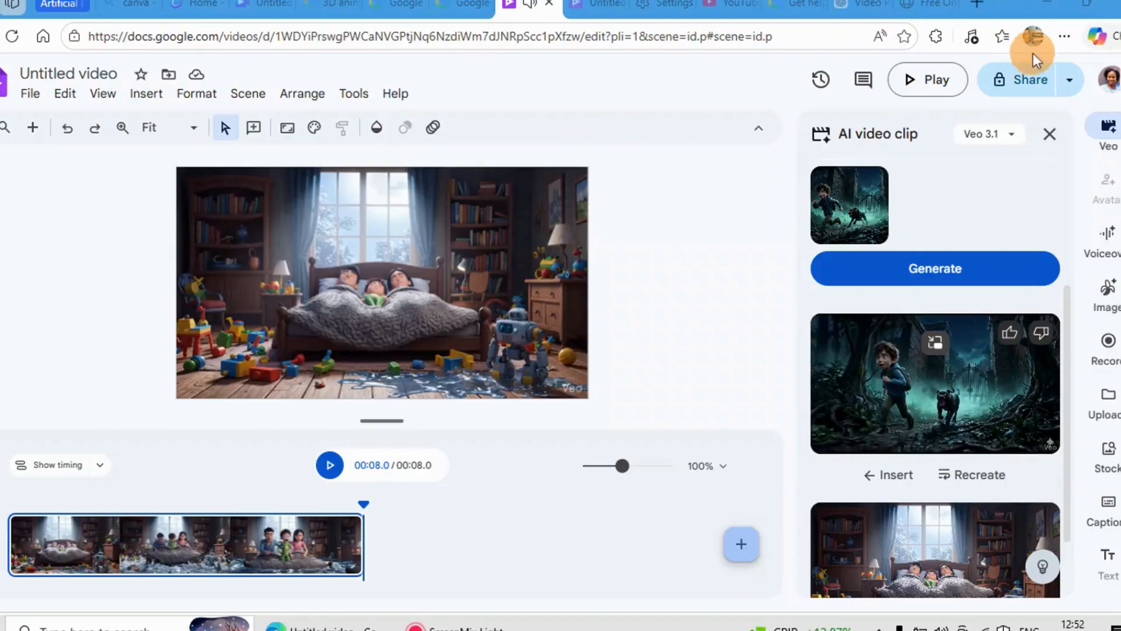
click(901, 370)
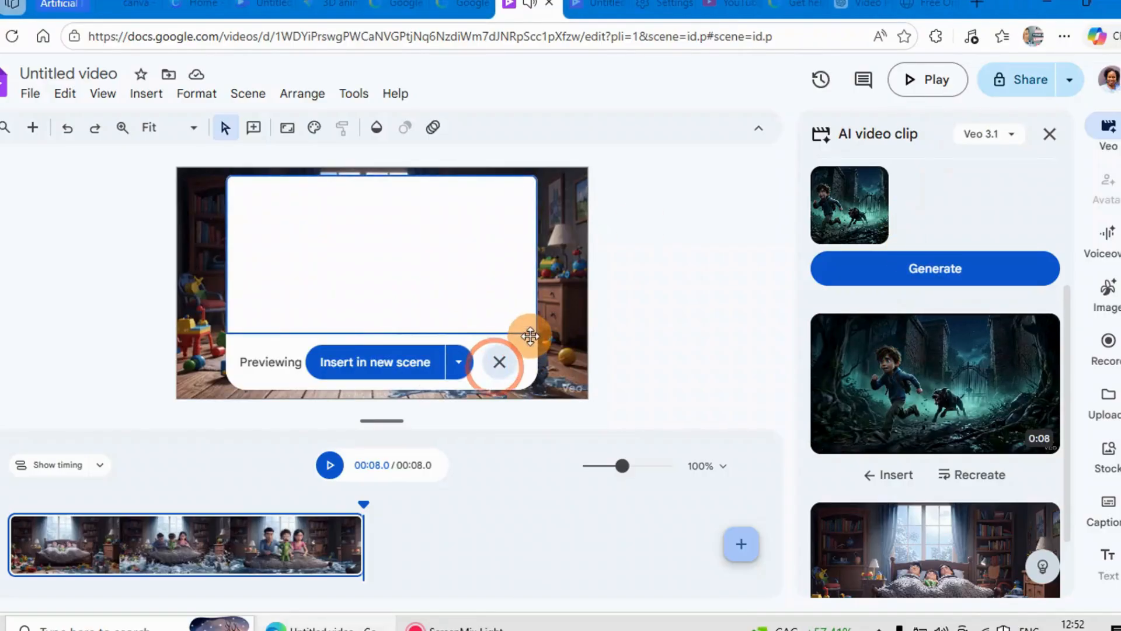
click(498, 363)
click(1089, 125)
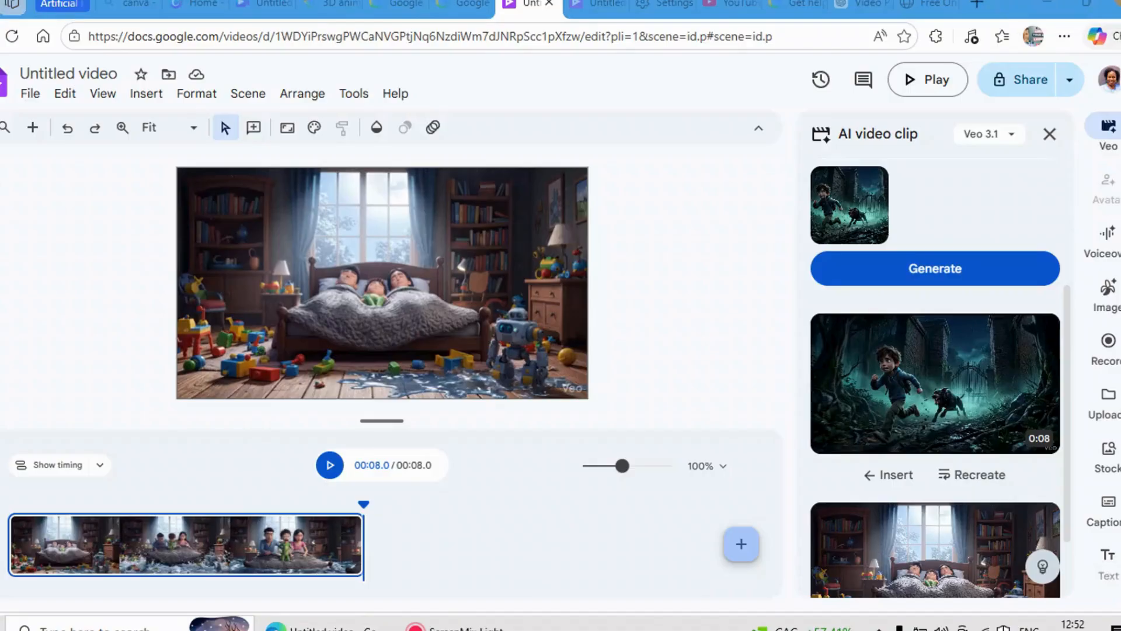
Step: Clear the previous prompt and image and paste the boat-scene prompt that ends with “I’m trying… I’m so tired…”
scroll(1032, 354, up, 4)
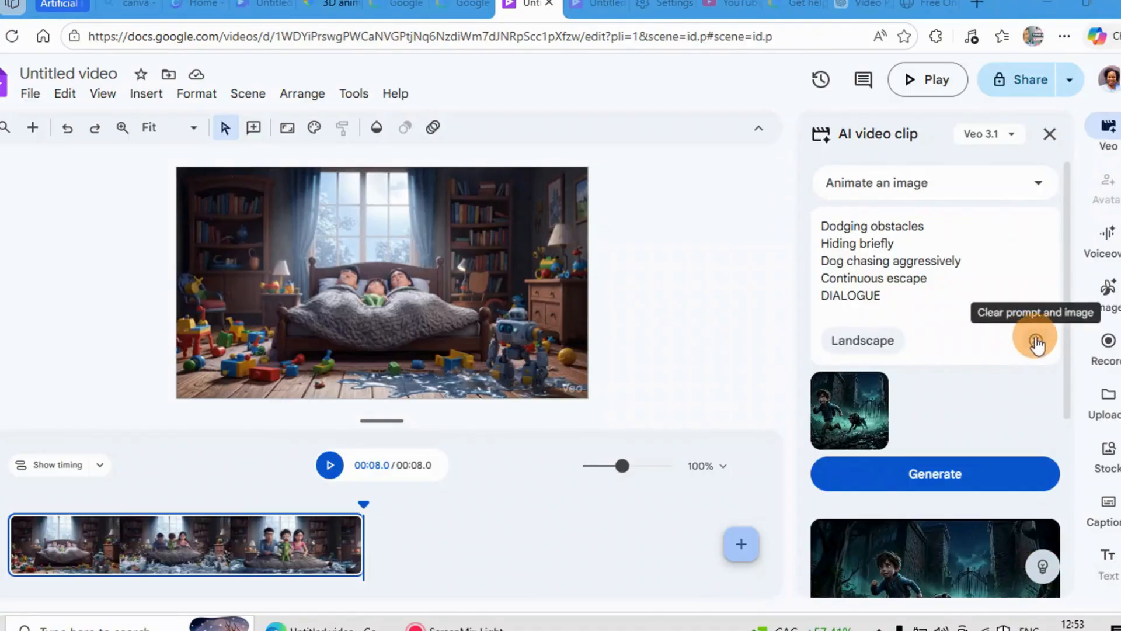
click(1036, 341)
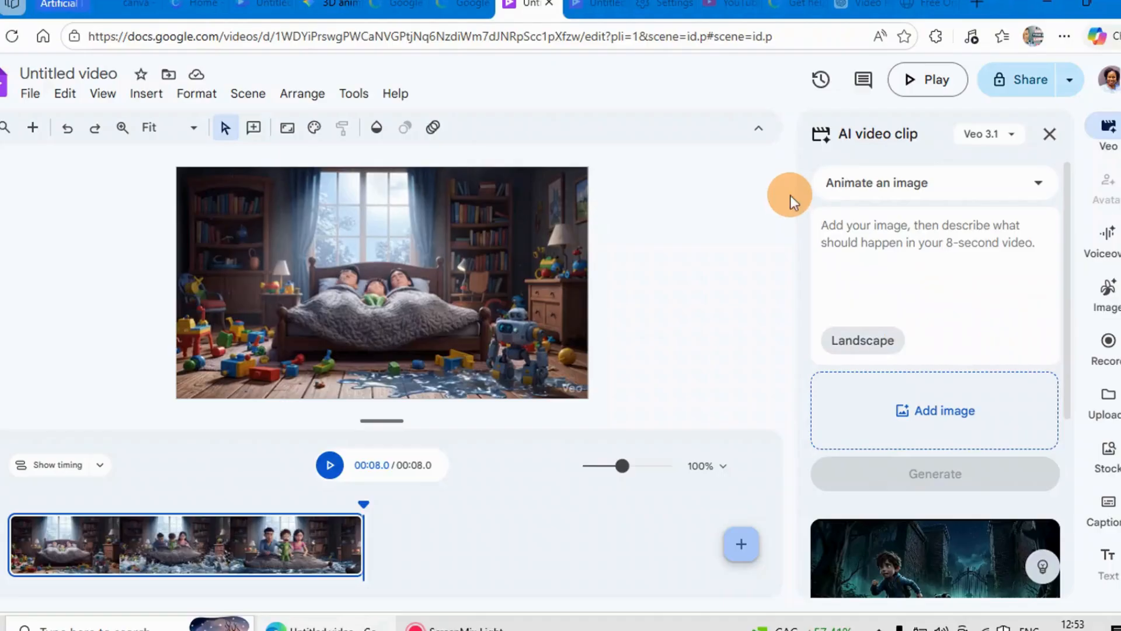
right_click(834, 230)
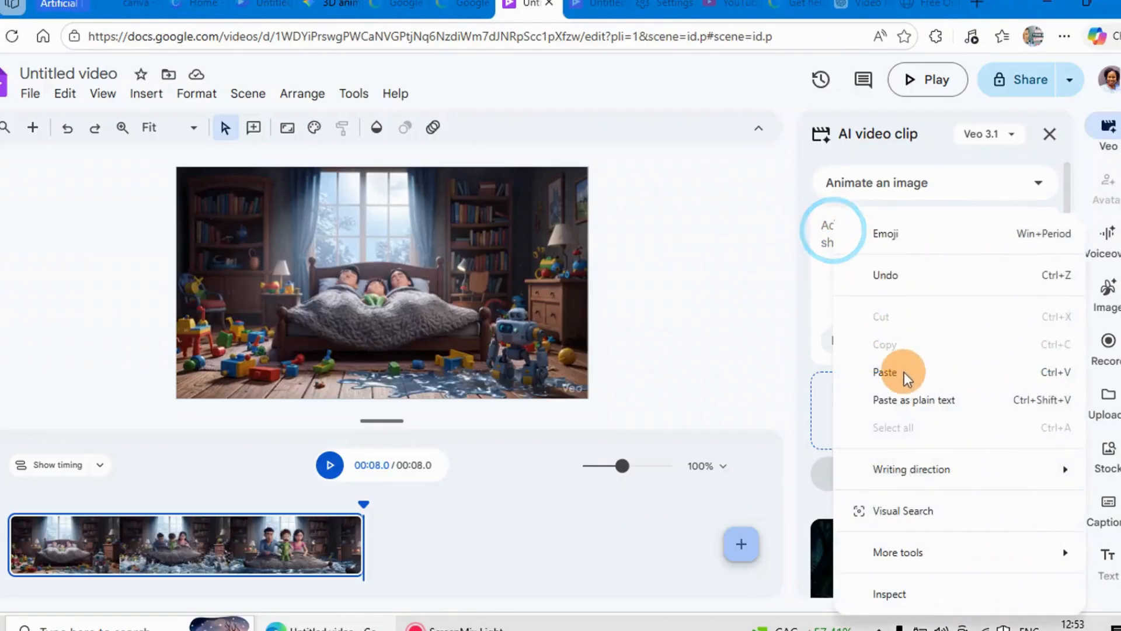
click(903, 378)
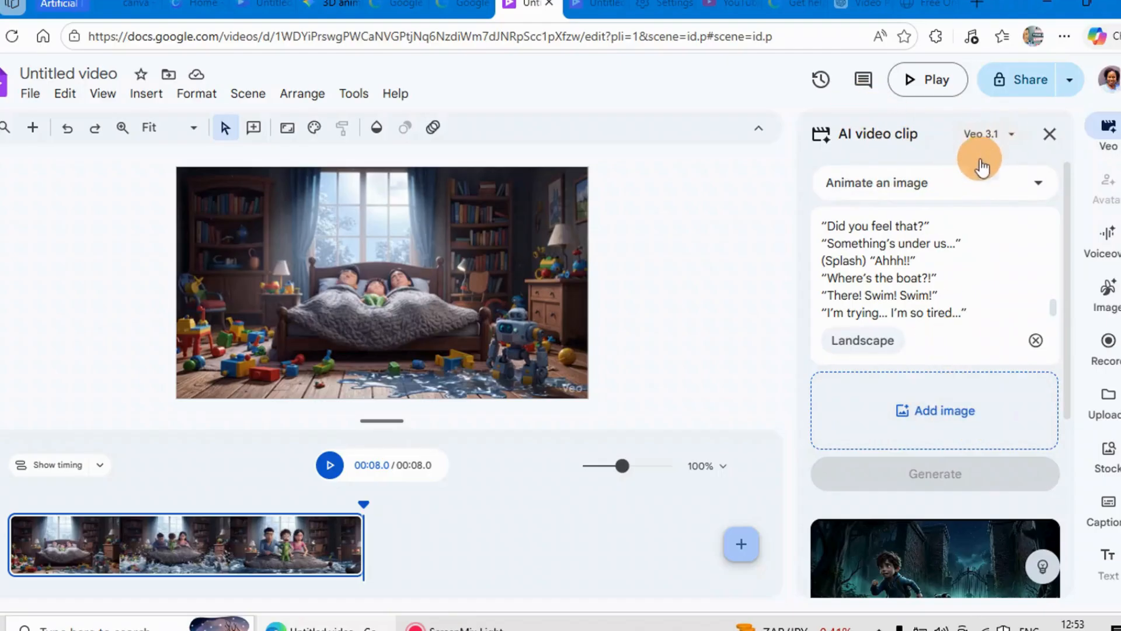
Step: Switch the clip mode back to Create from scratch and generate the boat-scene clip
click(1038, 184)
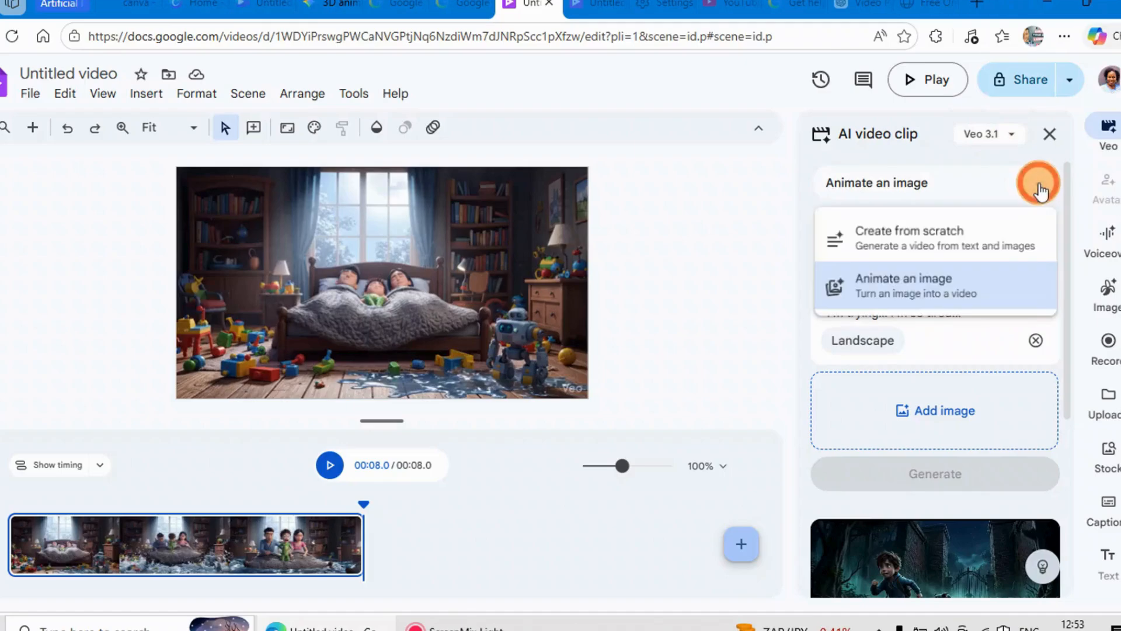
click(958, 240)
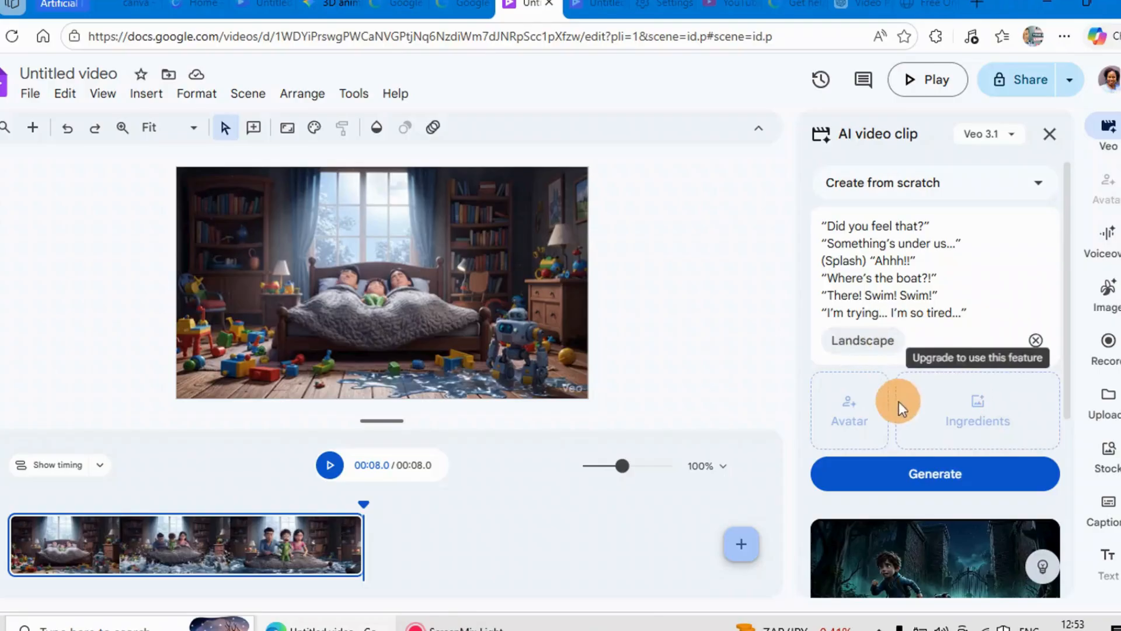
click(936, 479)
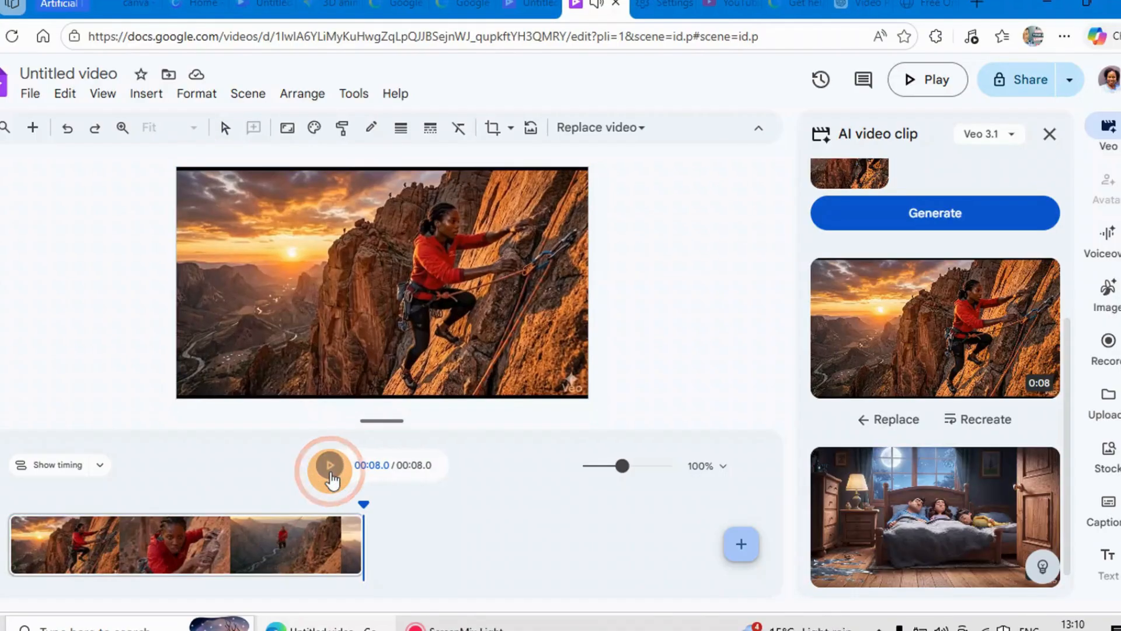
click(330, 466)
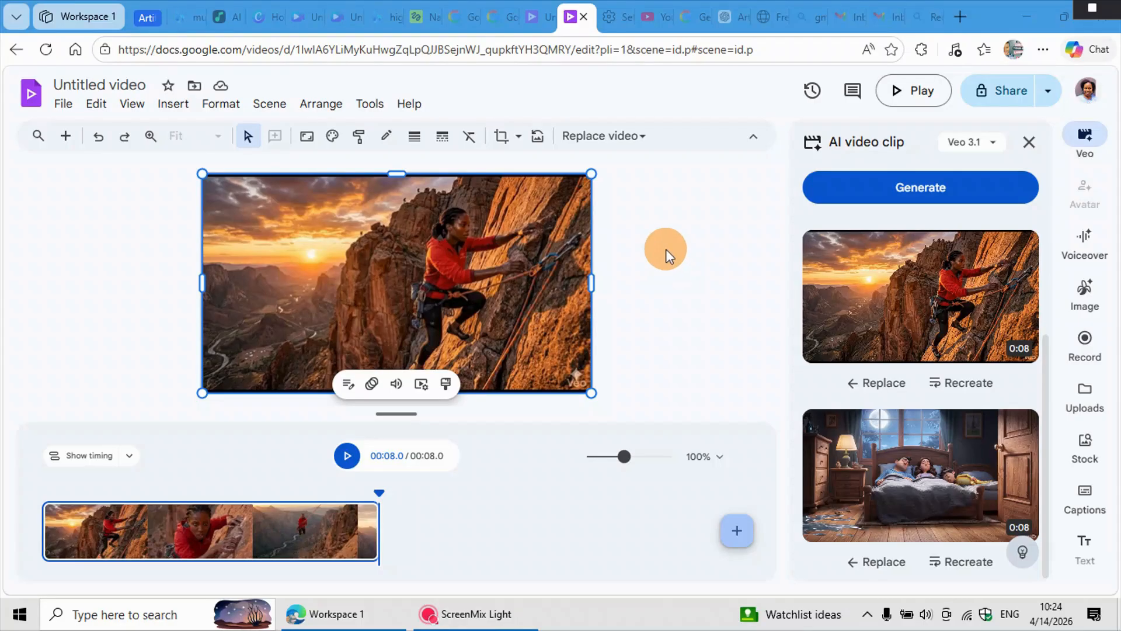
Step: Show the video saving options for the generated rock-climbing clip and dismiss them
mouse_move(986, 303)
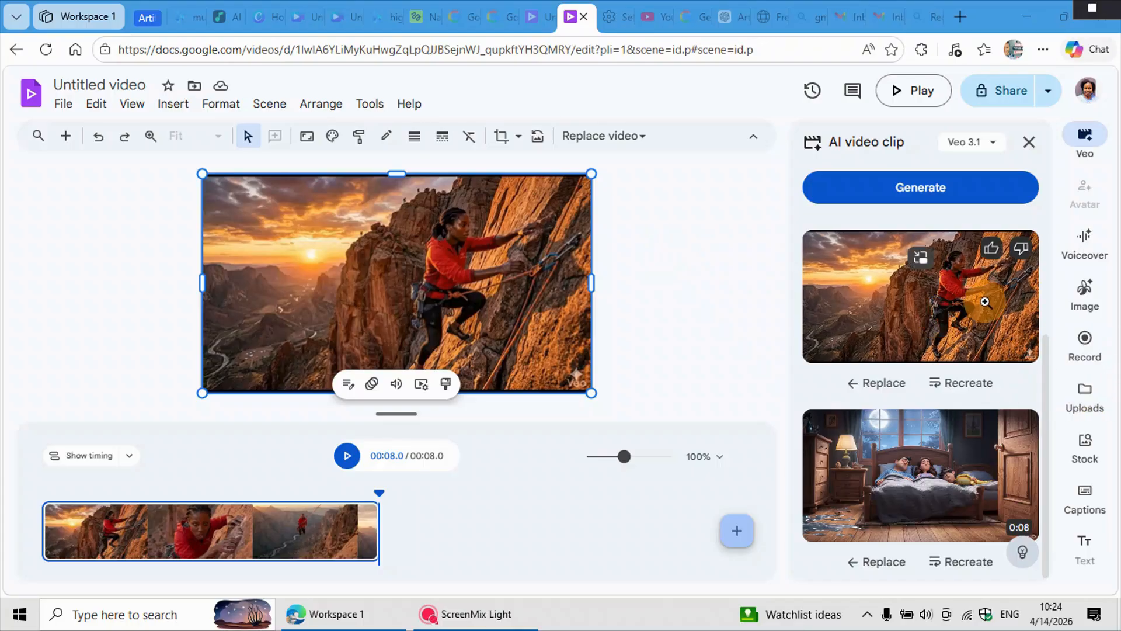
right_click(965, 310)
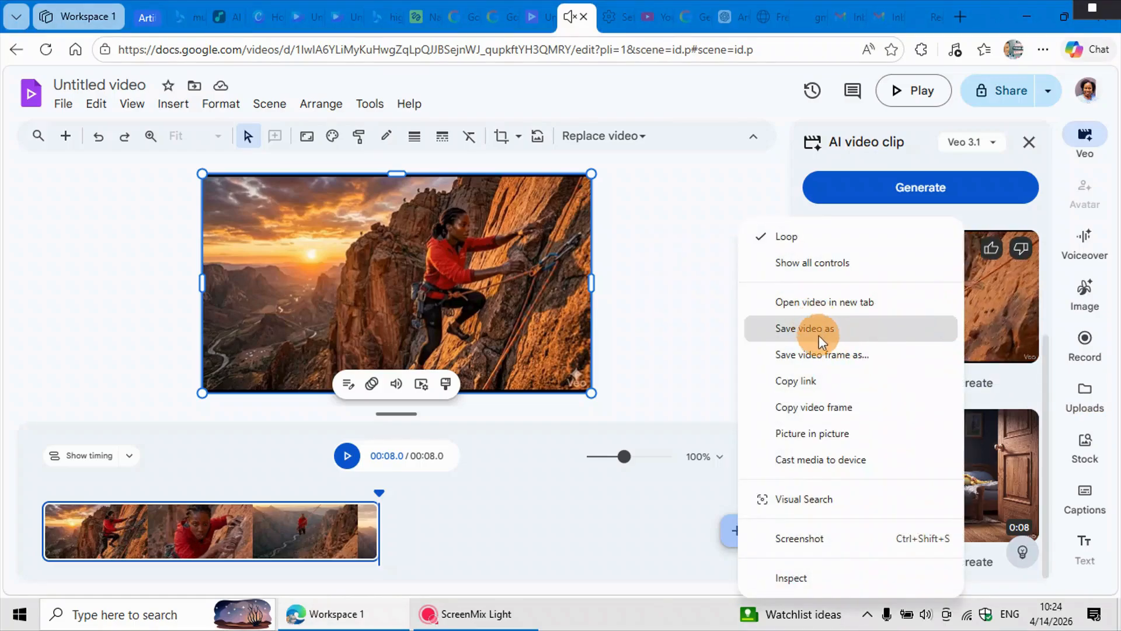
click(678, 363)
click(678, 362)
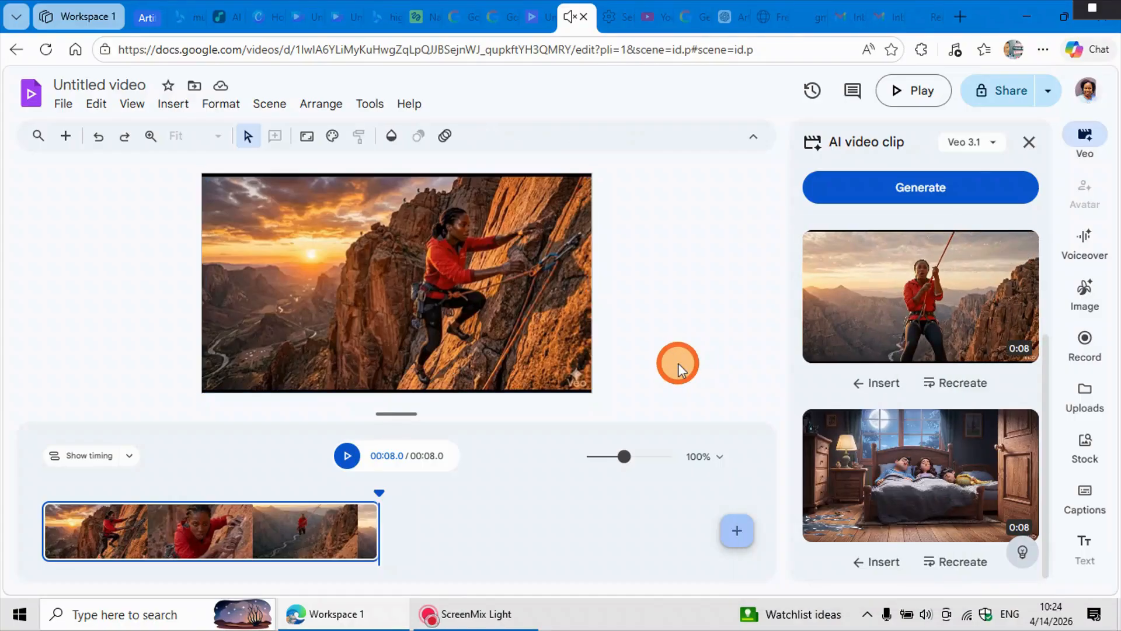